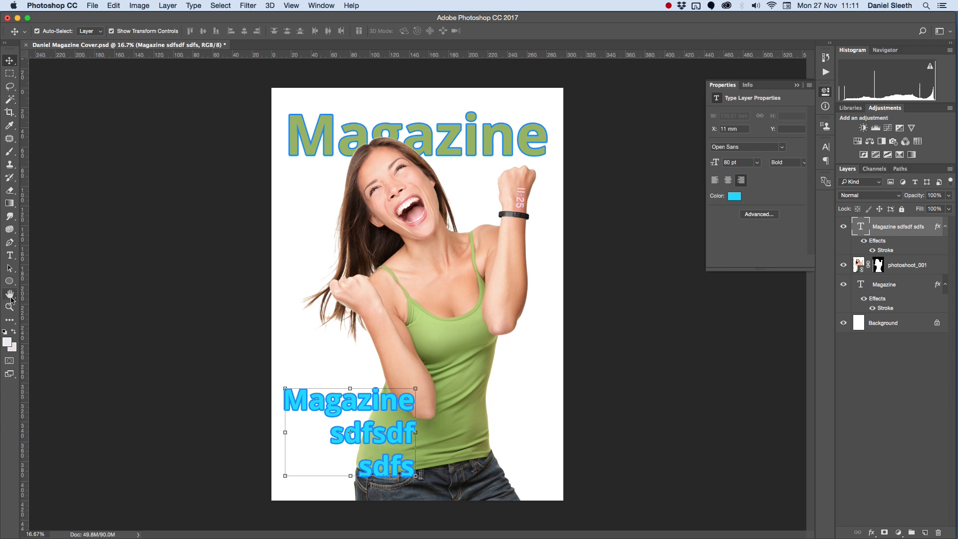
# Step: Draw a rectangle shape about 3516 by 211 px across the full width of the cover's bottom edge
pyautogui.click(10, 283)
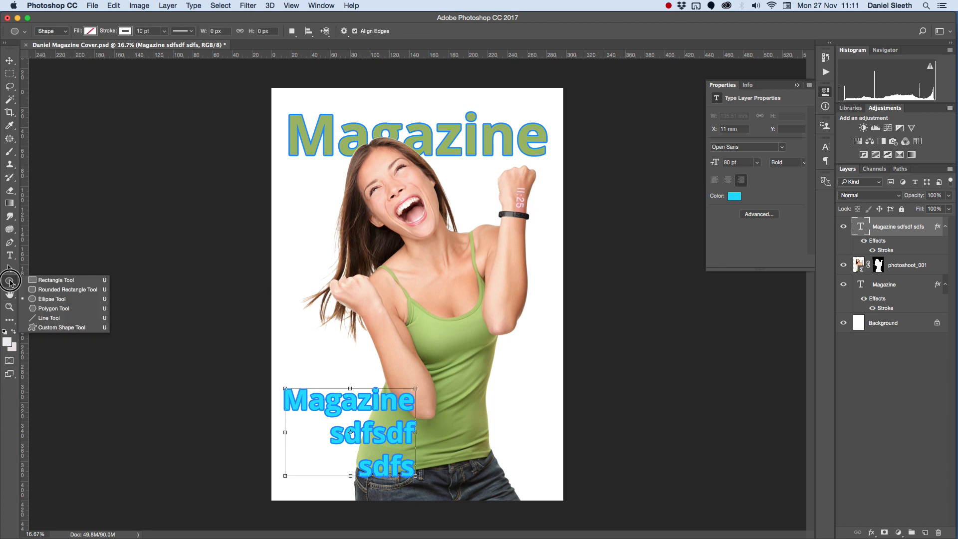
pyautogui.click(66, 283)
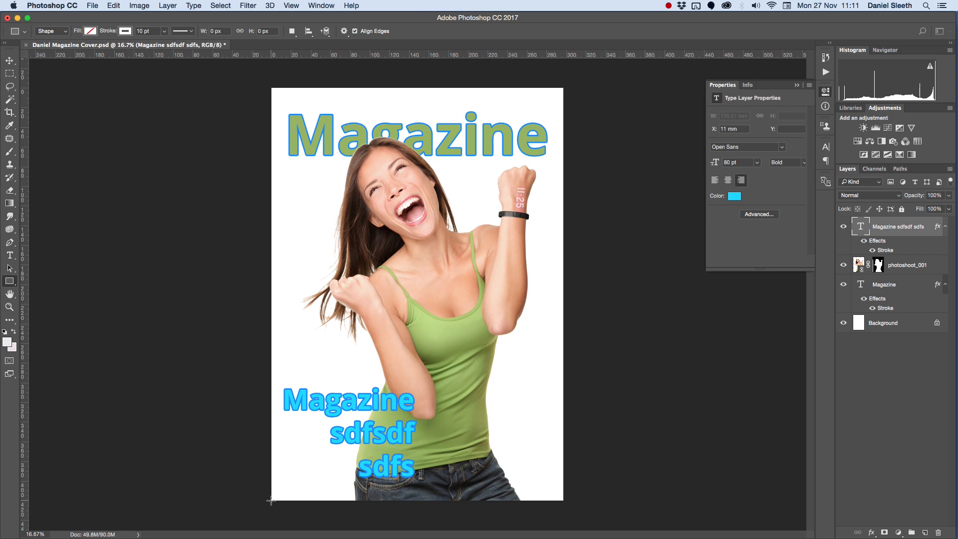
pyautogui.moveTo(271, 501); pyautogui.dragTo(413, 487)
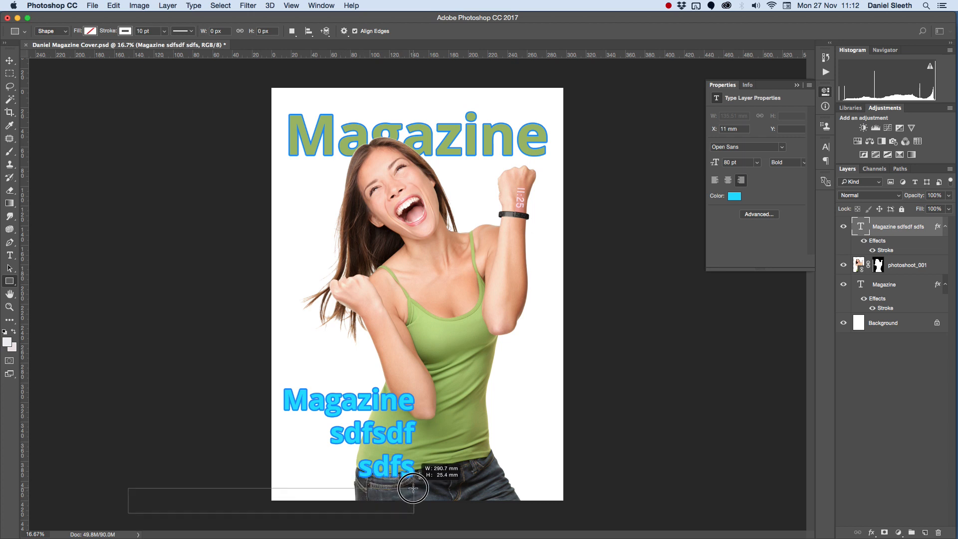
pyautogui.moveTo(413, 488); pyautogui.dragTo(564, 483)
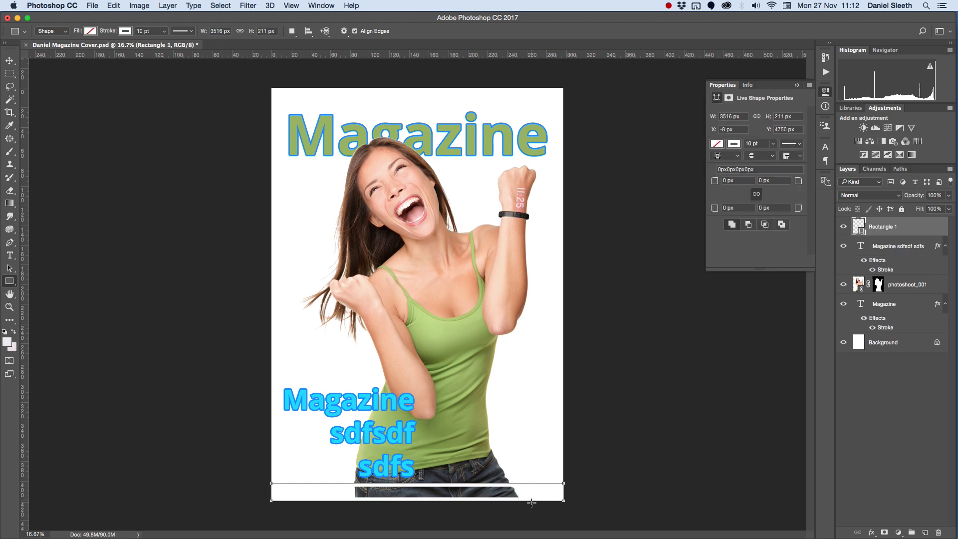
# Step: Fill the bottom rectangle with red
pyautogui.click(90, 31)
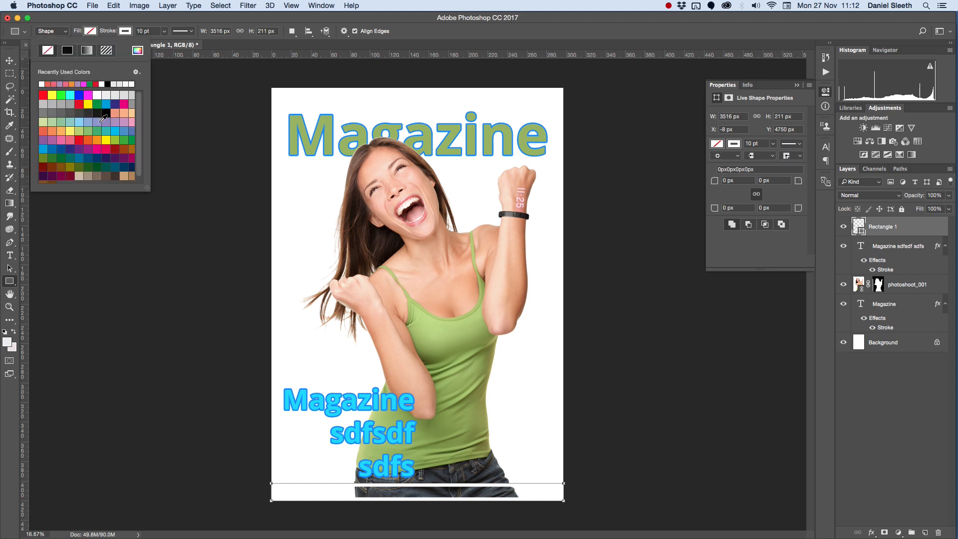
pyautogui.click(101, 121)
pyautogui.click(76, 141)
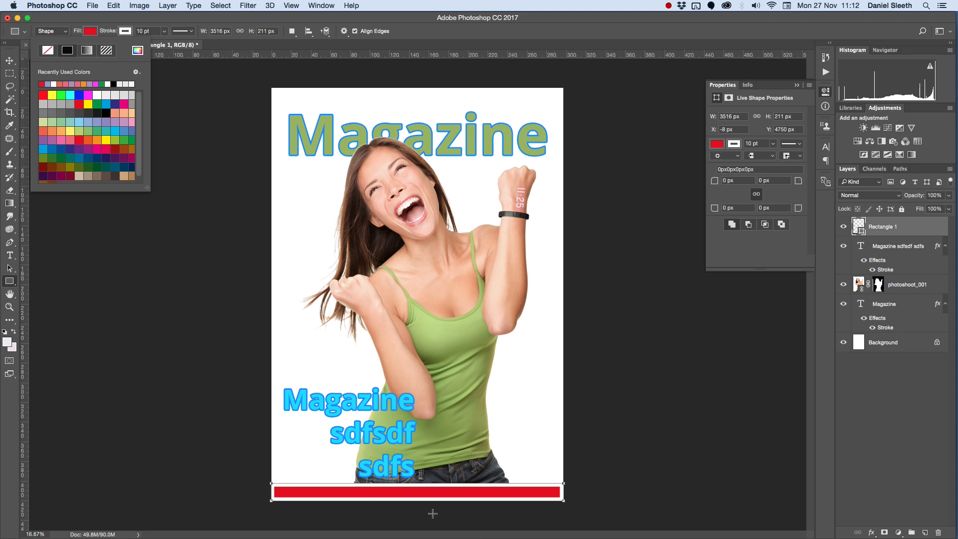
# Step: Give the bottom rectangle a light orange stroke and set the stroke width to 0 pt
pyautogui.click(124, 32)
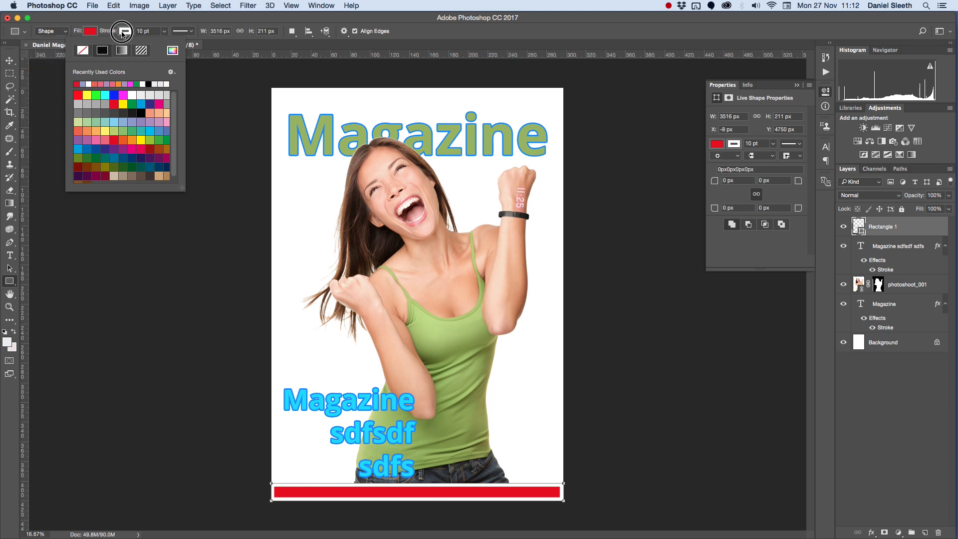
pyautogui.click(96, 131)
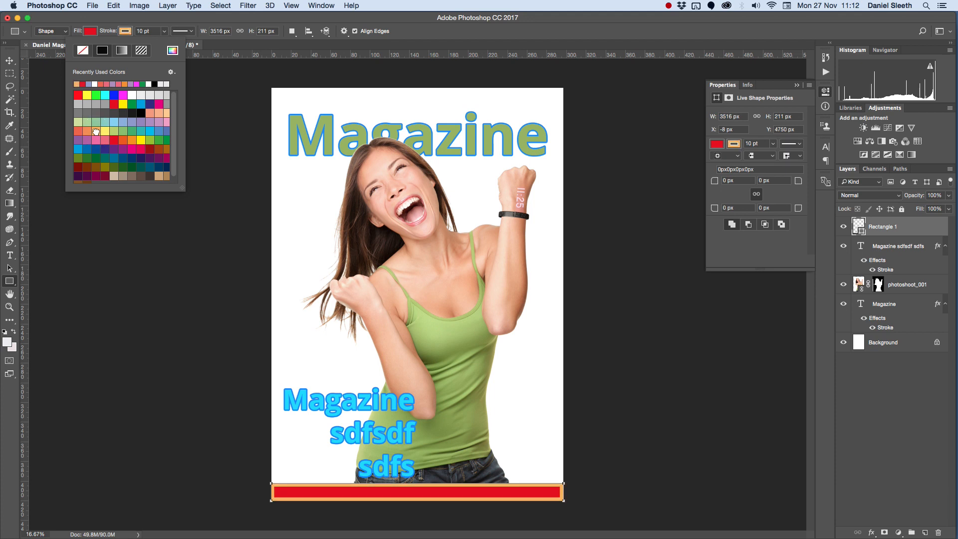
pyautogui.click(149, 32)
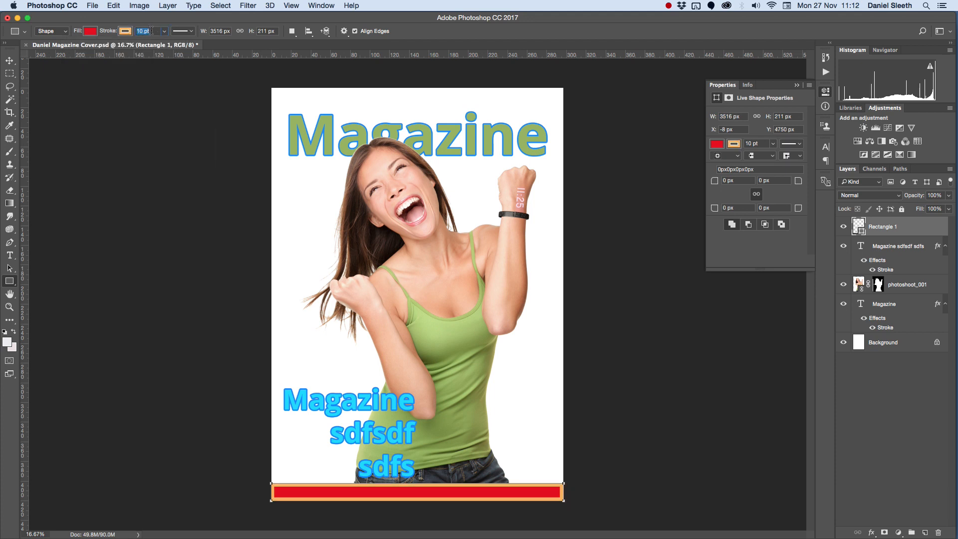
pyautogui.write('0')
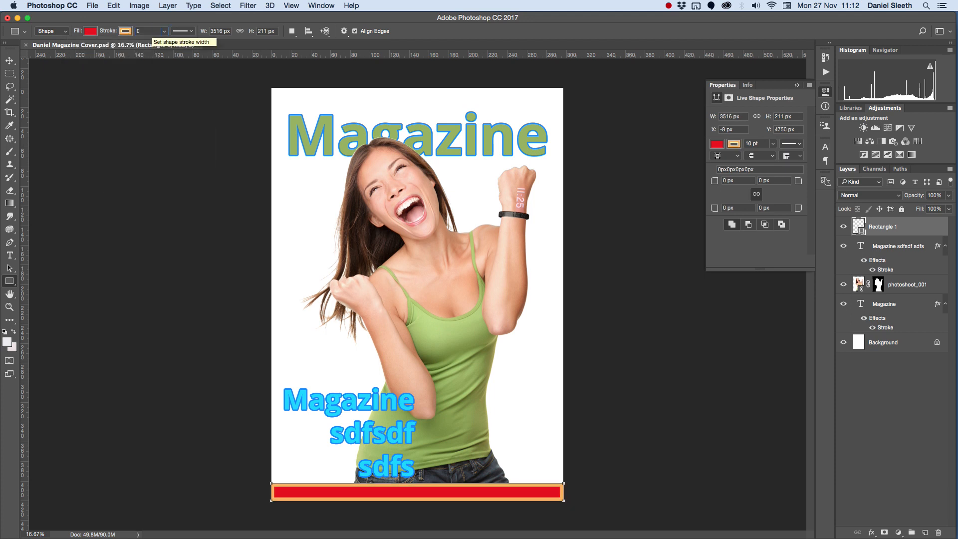
pyautogui.press('Return')
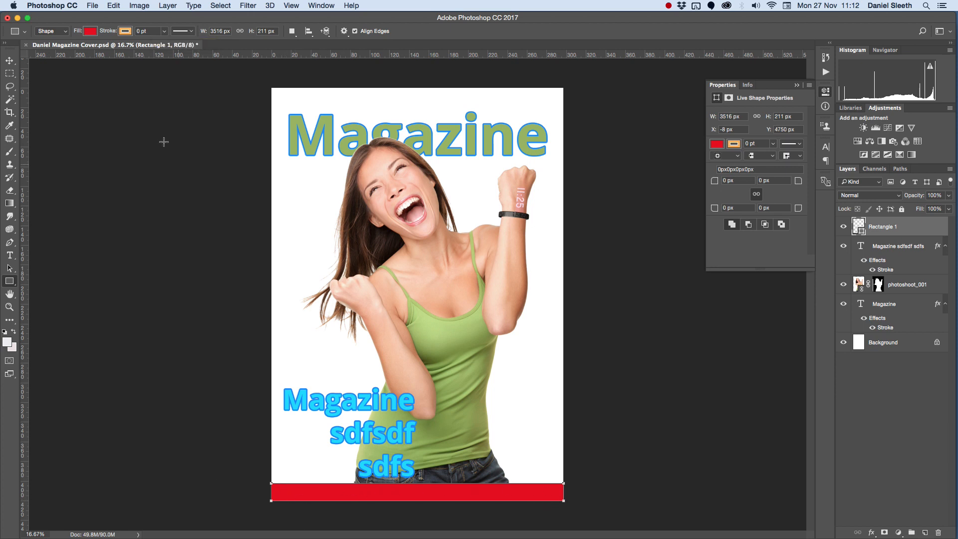
# Step: Change the bottom rectangle's fill to the peach tone f1ba98 sampled from the woman's skin in the photo
pyautogui.click(91, 31)
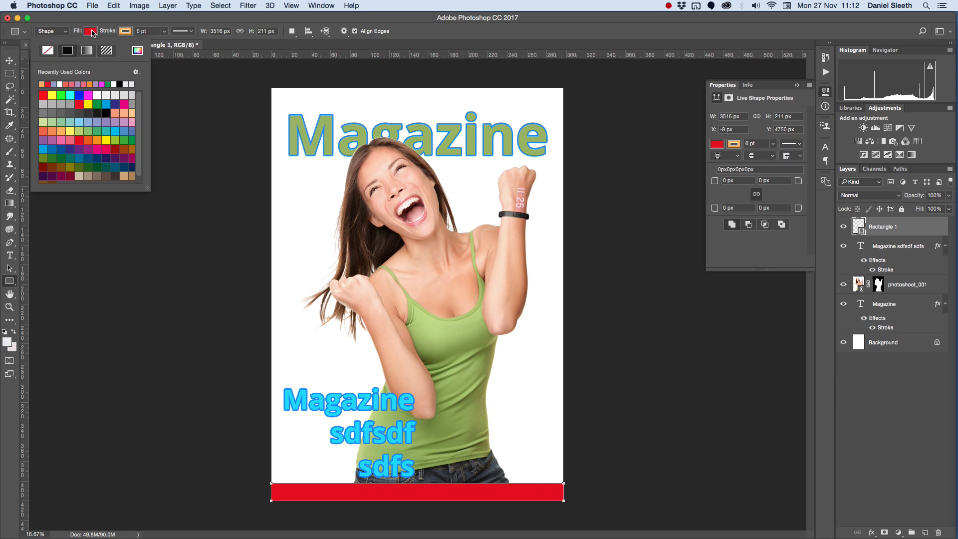
pyautogui.click(139, 50)
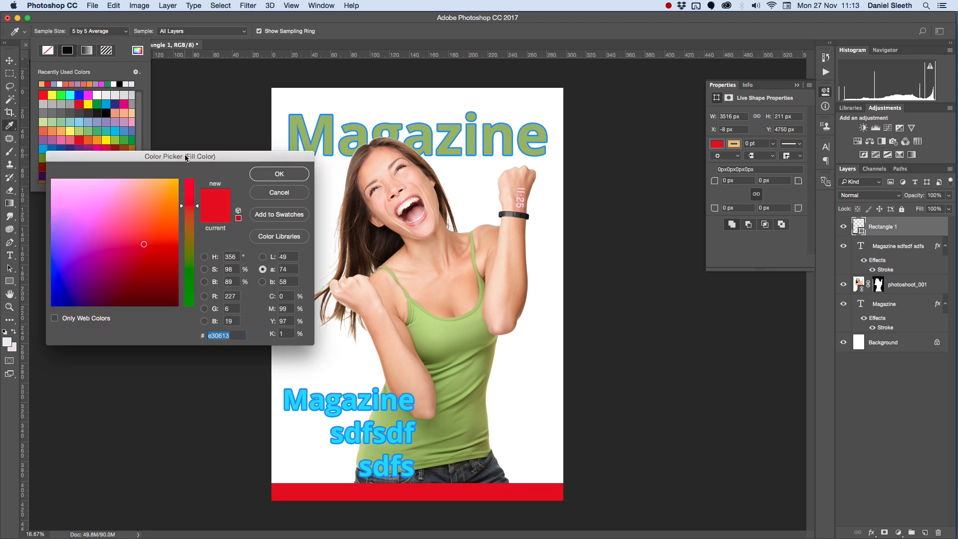
pyautogui.moveTo(93, 200)
pyautogui.mouseDown()
pyautogui.moveTo(111, 271)
pyautogui.moveTo(165, 205)
pyautogui.moveTo(103, 196)
pyautogui.moveTo(64, 264)
pyautogui.mouseUp()
pyautogui.click(192, 269)
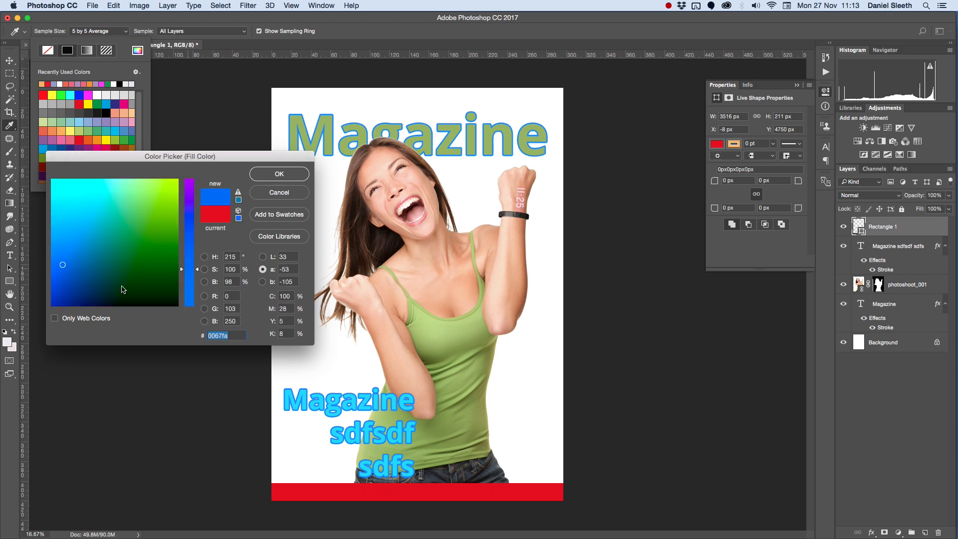
pyautogui.click(68, 289)
pyautogui.click(161, 289)
pyautogui.click(160, 223)
pyautogui.click(133, 229)
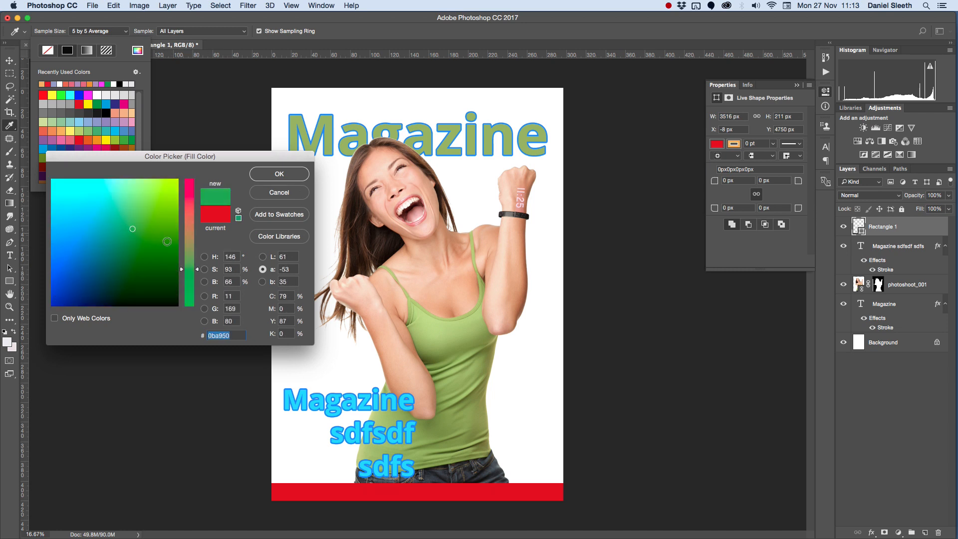
pyautogui.click(387, 294)
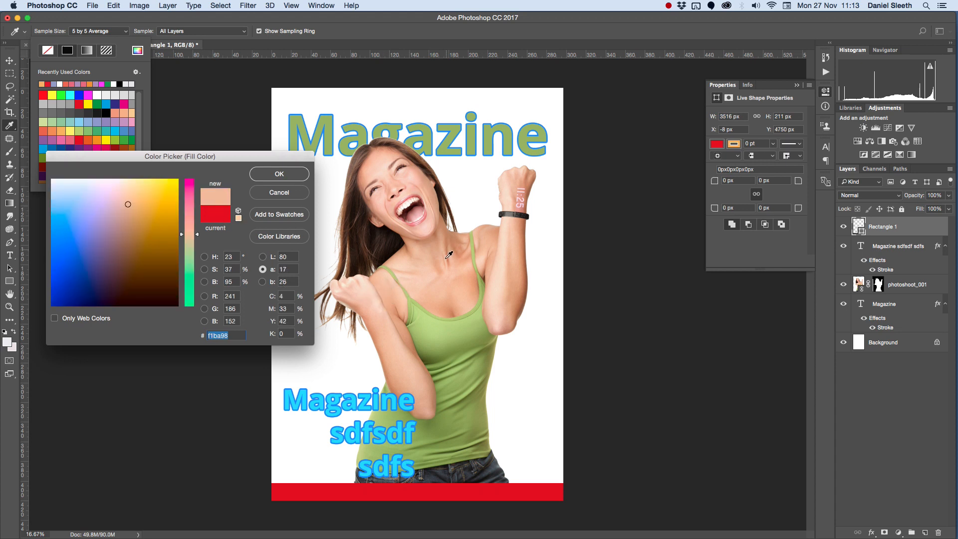
pyautogui.click(303, 175)
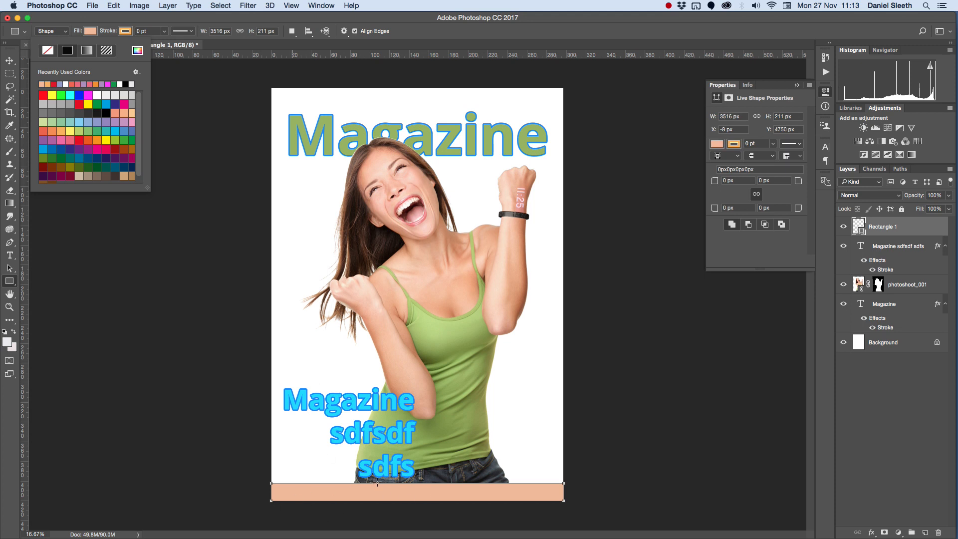
# Step: Add a new text layer over the woman's chest reading "GREAT NEW ARTICLES INSIDE"
pyautogui.click(10, 255)
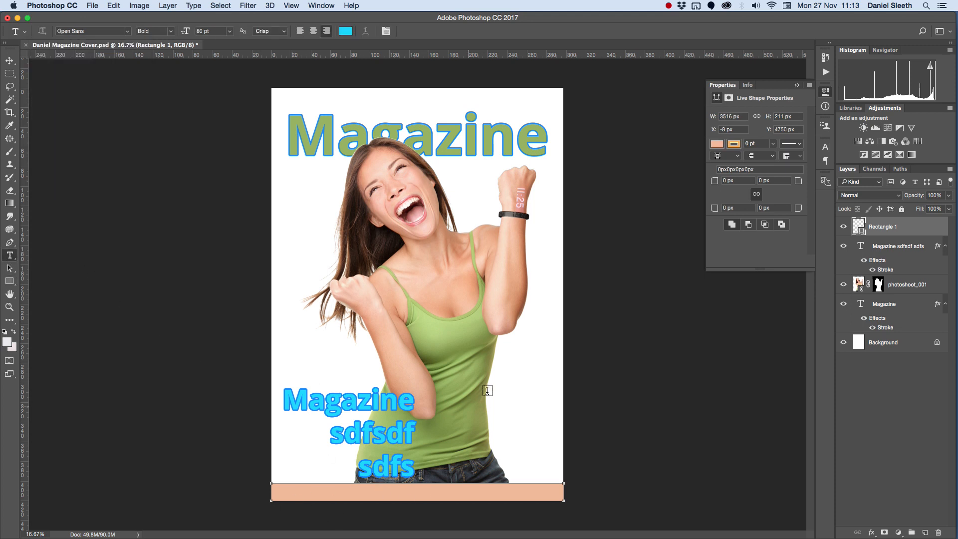
pyautogui.click(417, 311)
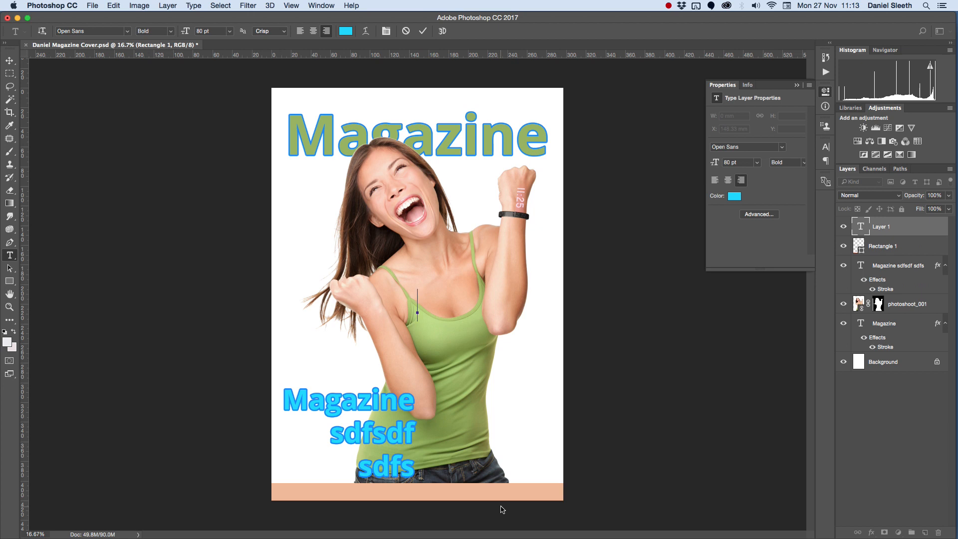
pyautogui.write('GREAT')
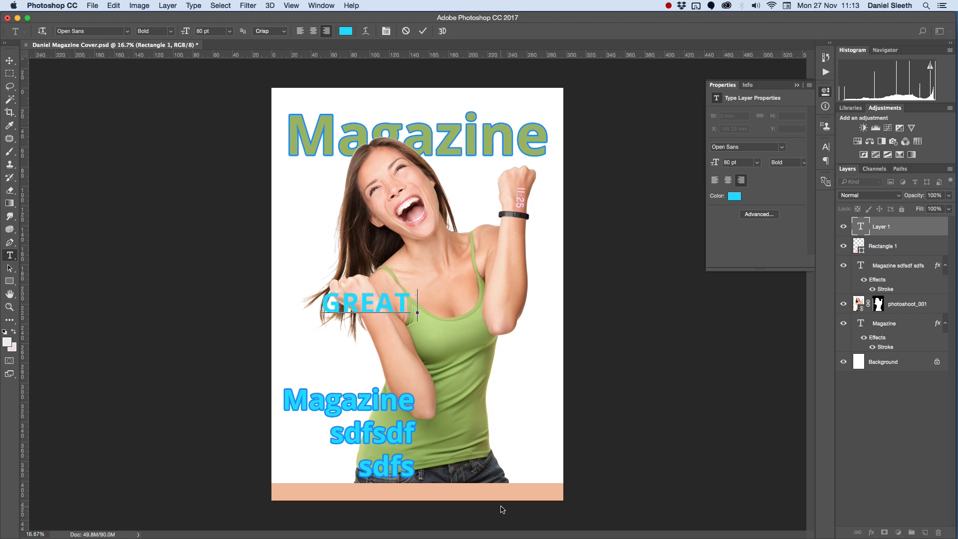
pyautogui.write(' NEW ARTICLE')
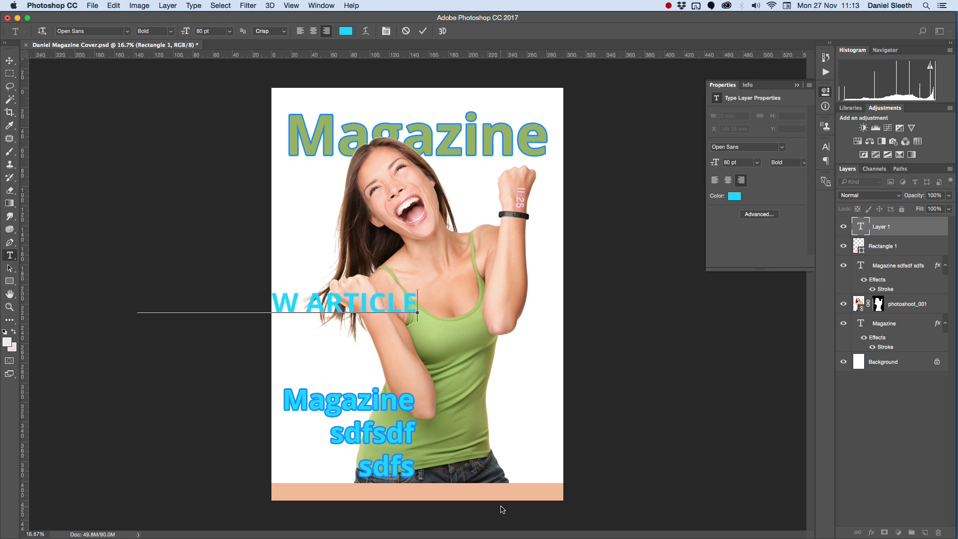
pyautogui.write('S INSIDE')
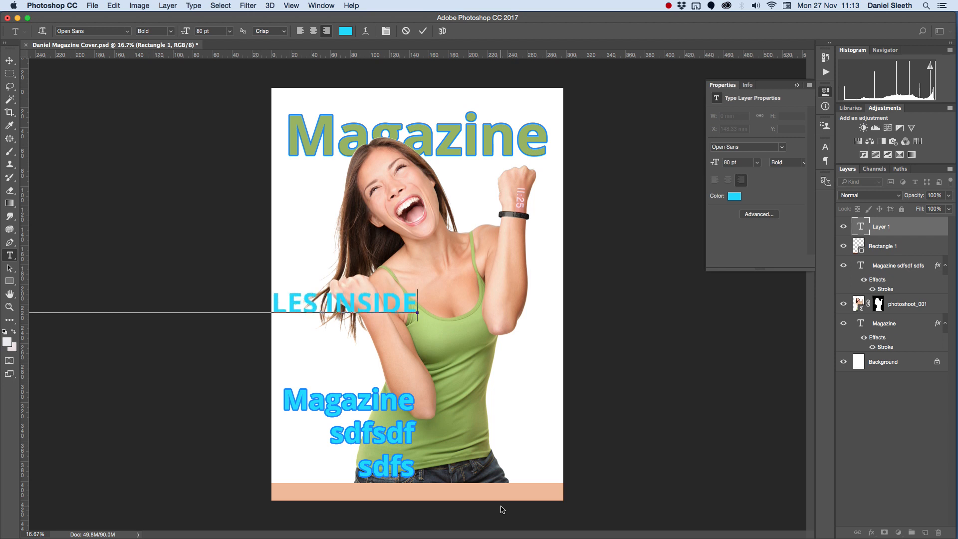
# Step: Centre-align all of the new headline text and colour it white, sampled from the cover
pyautogui.press('super+a')
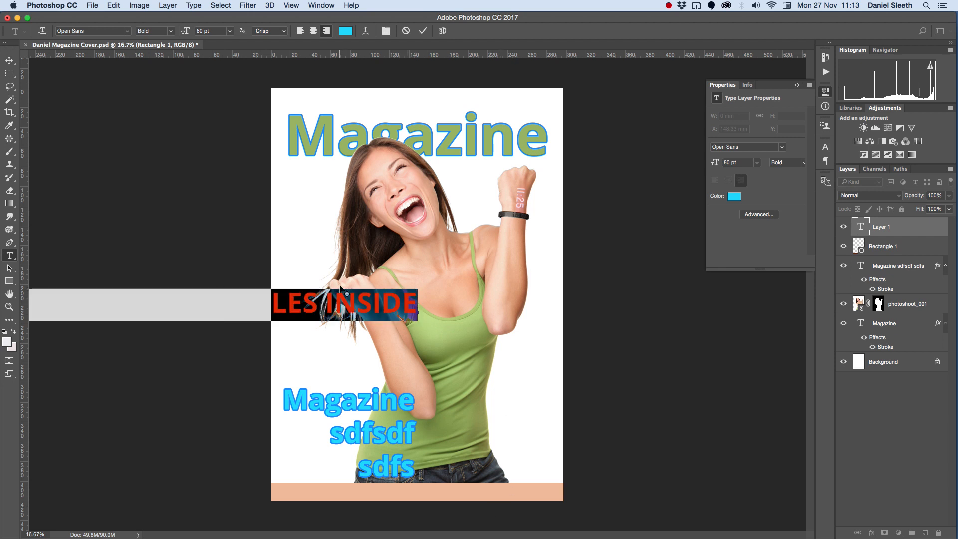
pyautogui.click(313, 31)
pyautogui.click(345, 31)
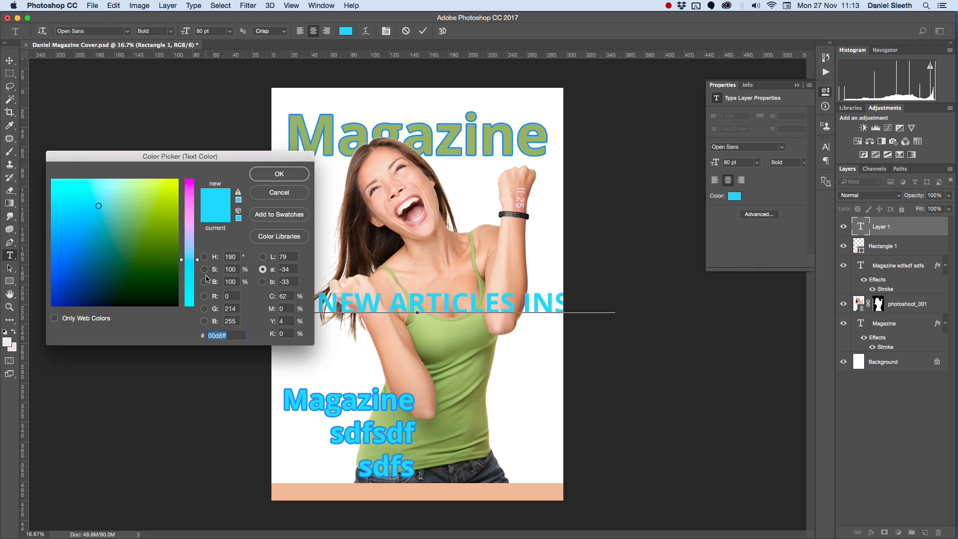
pyautogui.click(327, 199)
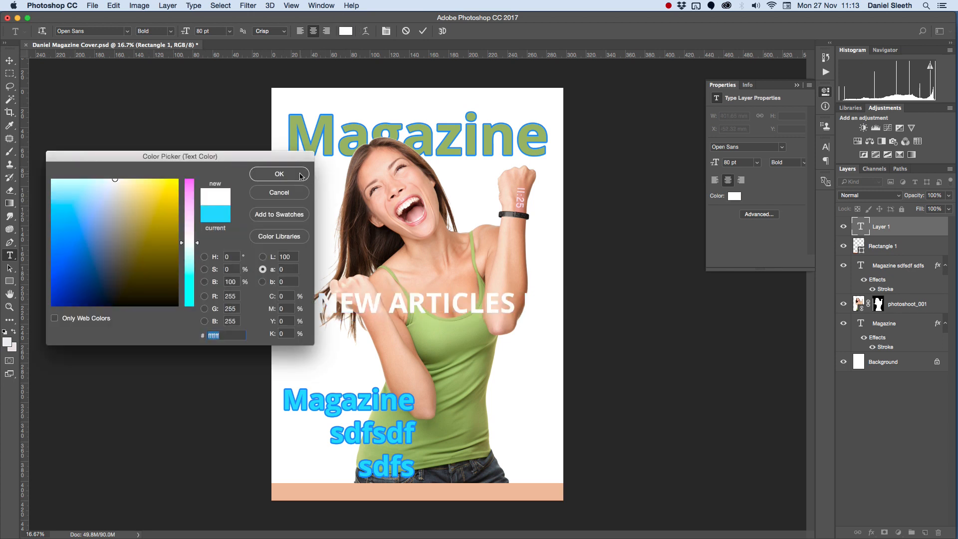
pyautogui.press('Return')
# Step: Set the headline text size to 50 pt
pyautogui.click(214, 31)
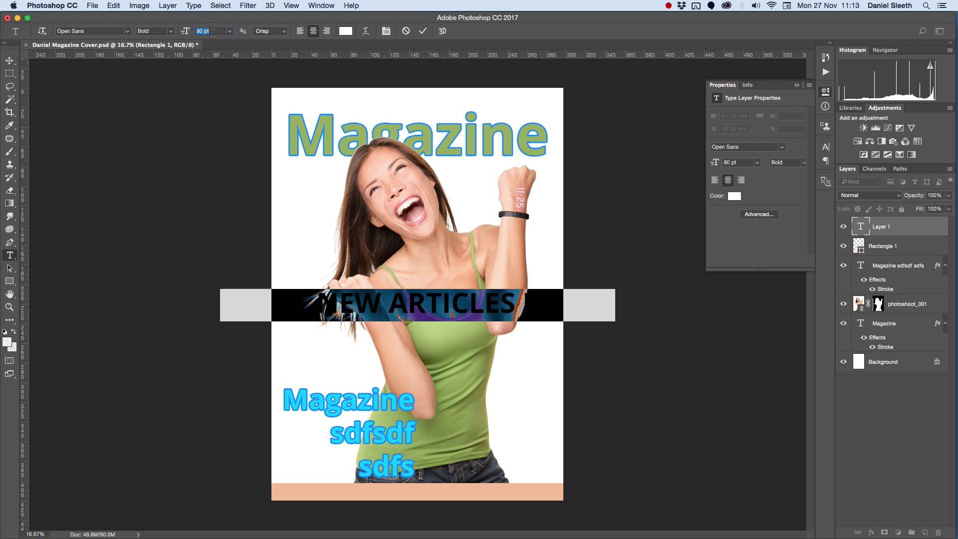
pyautogui.hotkey('shift', 'Down')
pyautogui.hotkey('shift', 'Down')
pyautogui.hotkey('shift', 'Down')
pyautogui.hotkey('shift', 'Down')
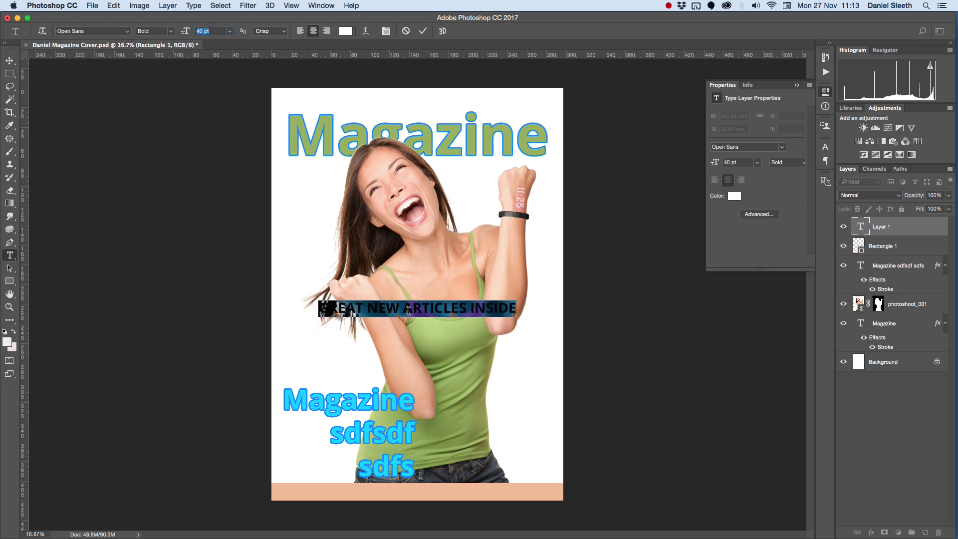
pyautogui.hotkey('shift', 'Up')
# Step: Move the "GREAT NEW ARTICLES INSIDE" text down onto the peach bar and deselect it
pyautogui.click(10, 61)
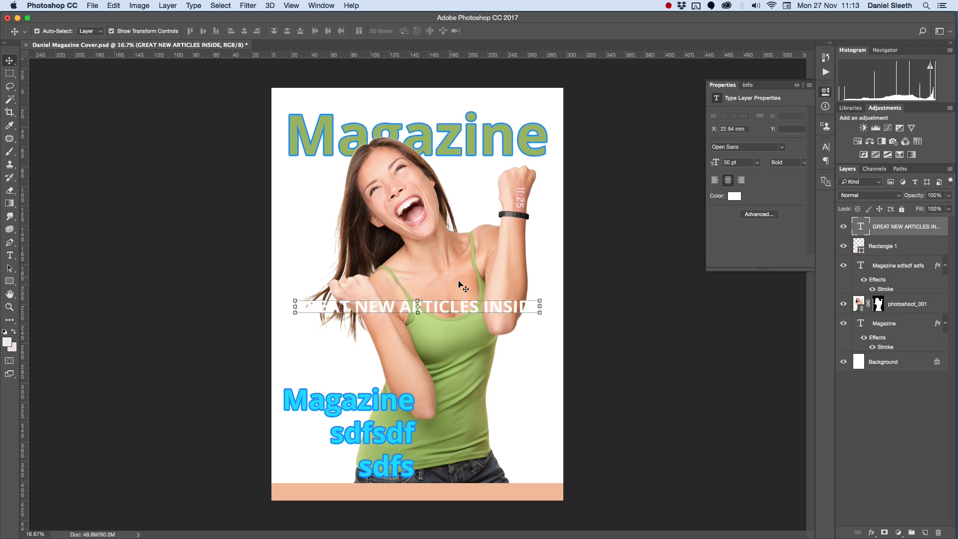
pyautogui.moveTo(467, 308); pyautogui.dragTo(461, 494)
pyautogui.click(641, 521)
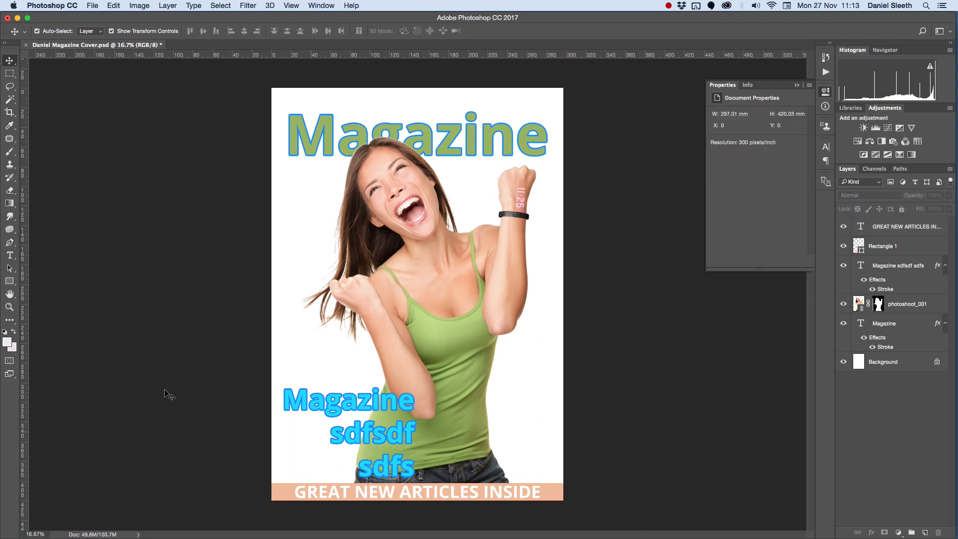
# Step: Draw a circle shape about 754 px in diameter over the woman's raised forearm and shoulder beside her chest
pyautogui.click(10, 284)
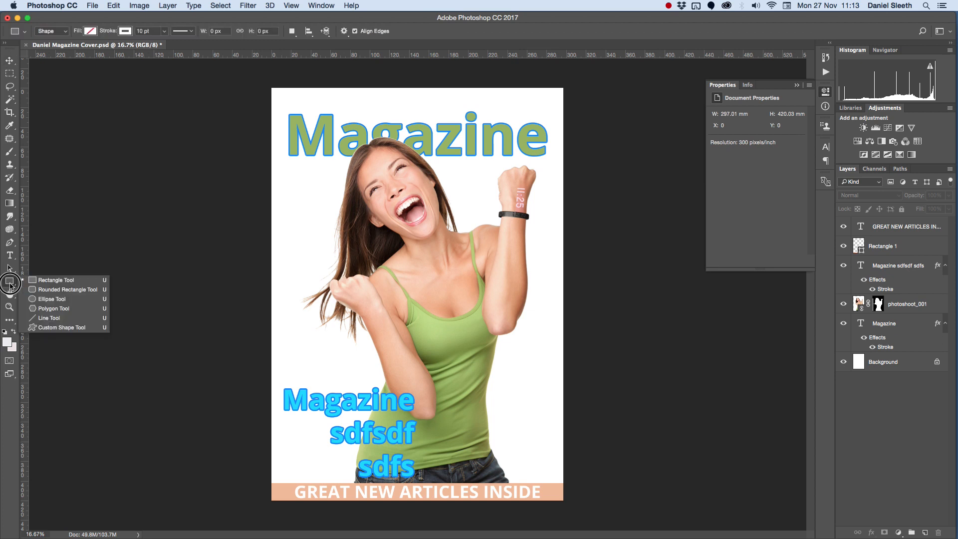
pyautogui.click(40, 300)
pyautogui.moveTo(351, 261); pyautogui.dragTo(521, 323)
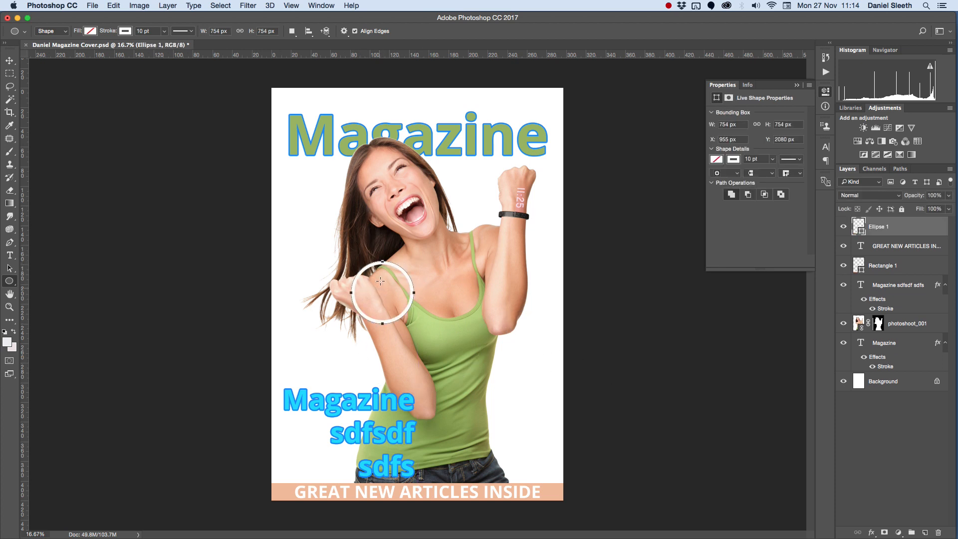
# Step: Fill the circle with the light green adc772 sampled from the woman's top
pyautogui.click(90, 31)
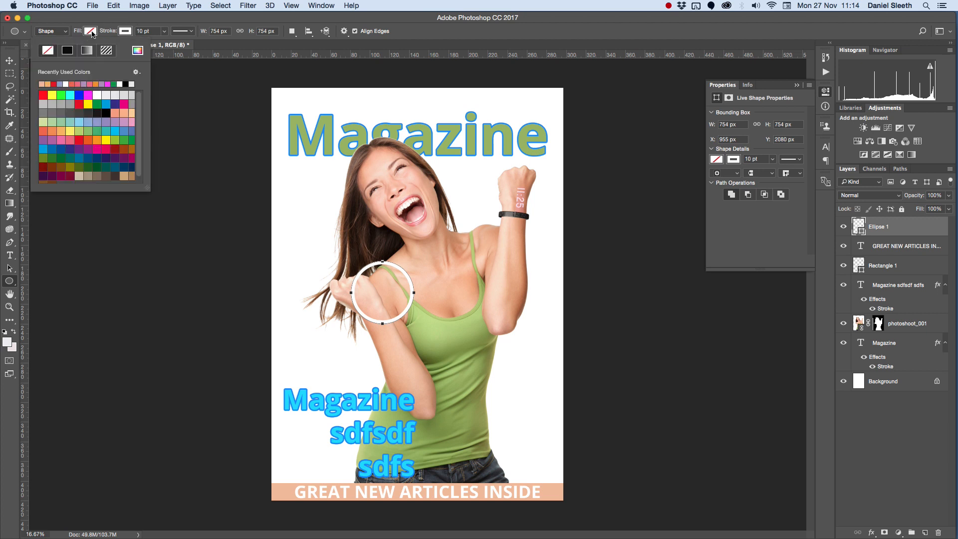
pyautogui.click(138, 51)
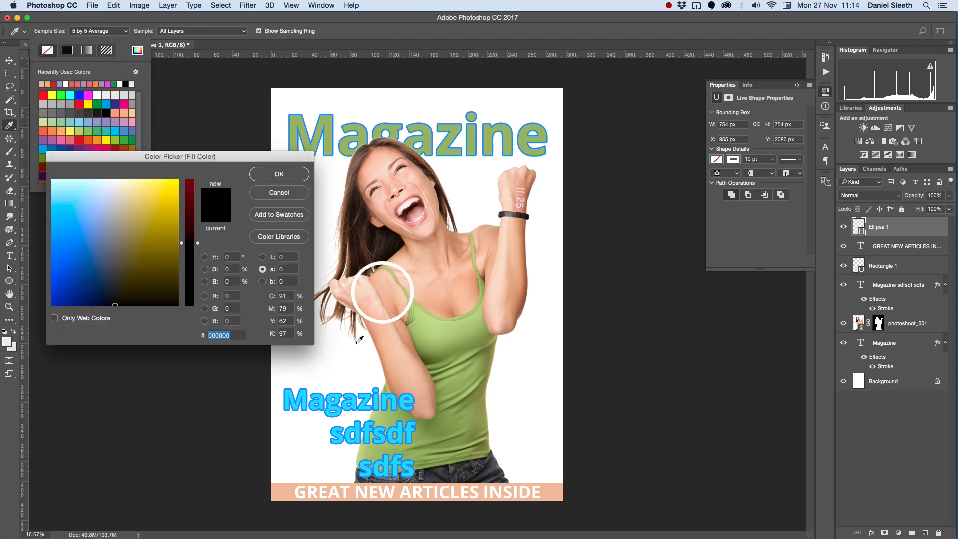
pyautogui.click(476, 321)
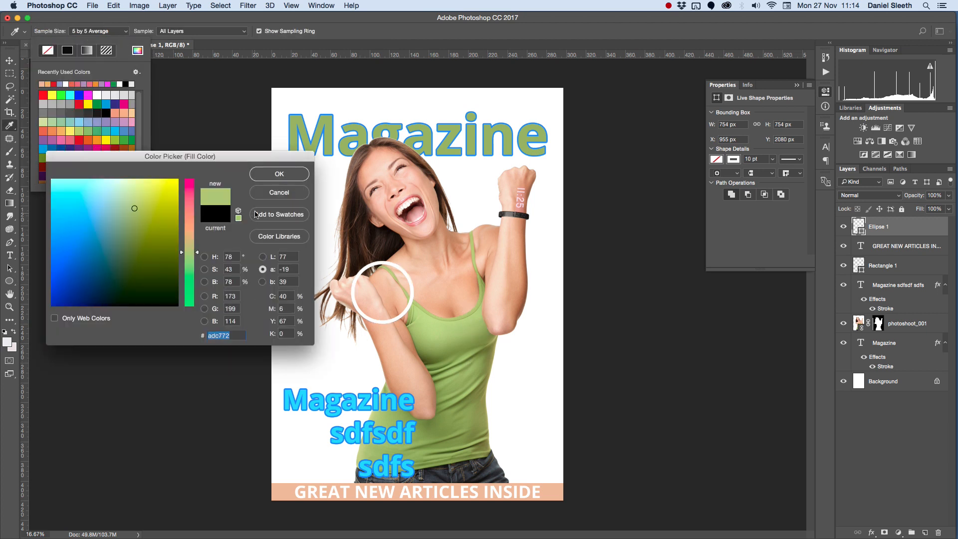
pyautogui.click(273, 176)
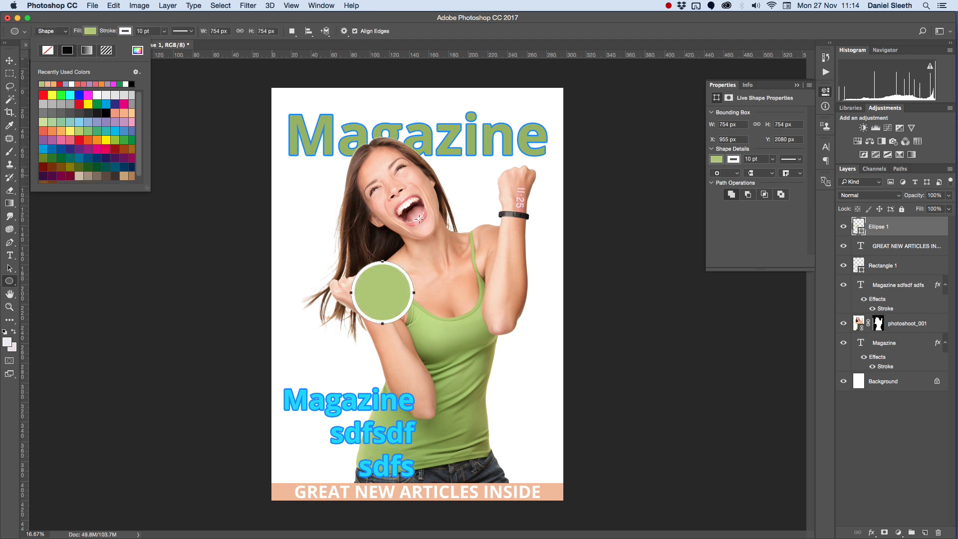
# Step: Move the green circle to the cover's lower right area, just above the peach bar, and deselect it
pyautogui.click(10, 60)
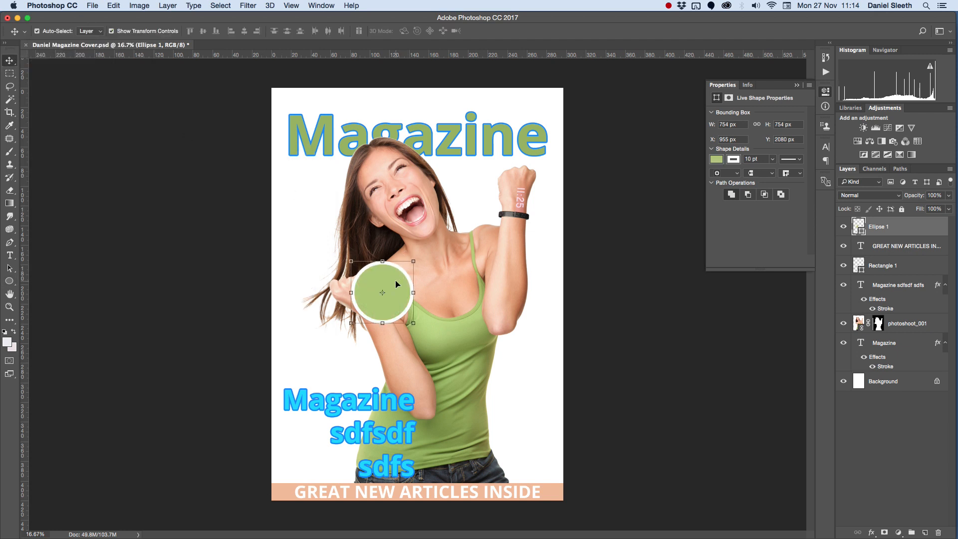
pyautogui.moveTo(396, 284); pyautogui.dragTo(521, 436)
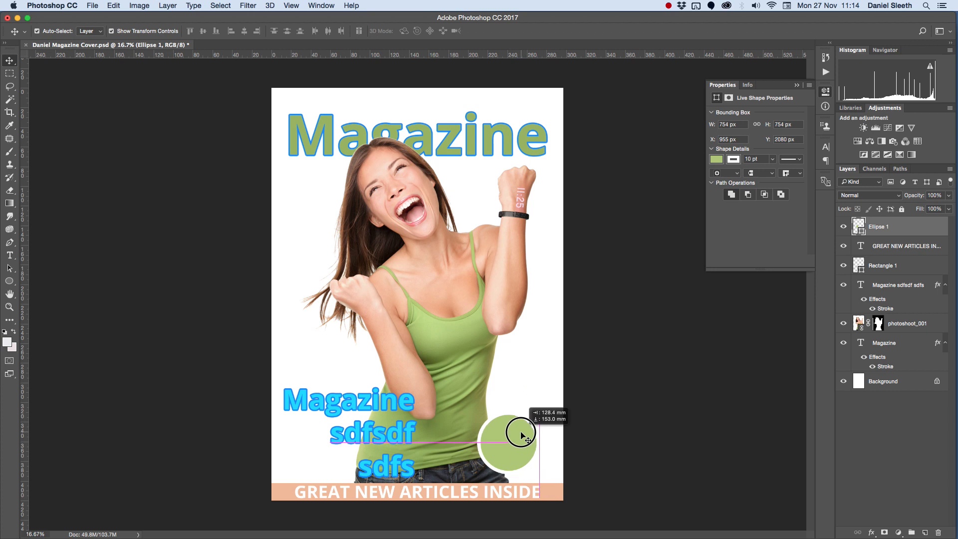
pyautogui.click(628, 422)
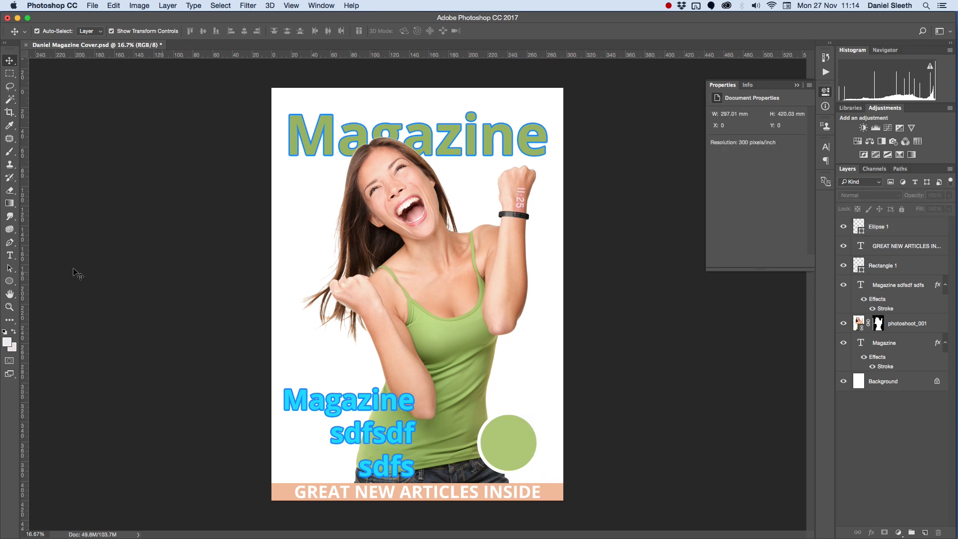
# Step: Add the text "NEW" as a separate text layer and move it onto the middle of the green circle
pyautogui.click(10, 255)
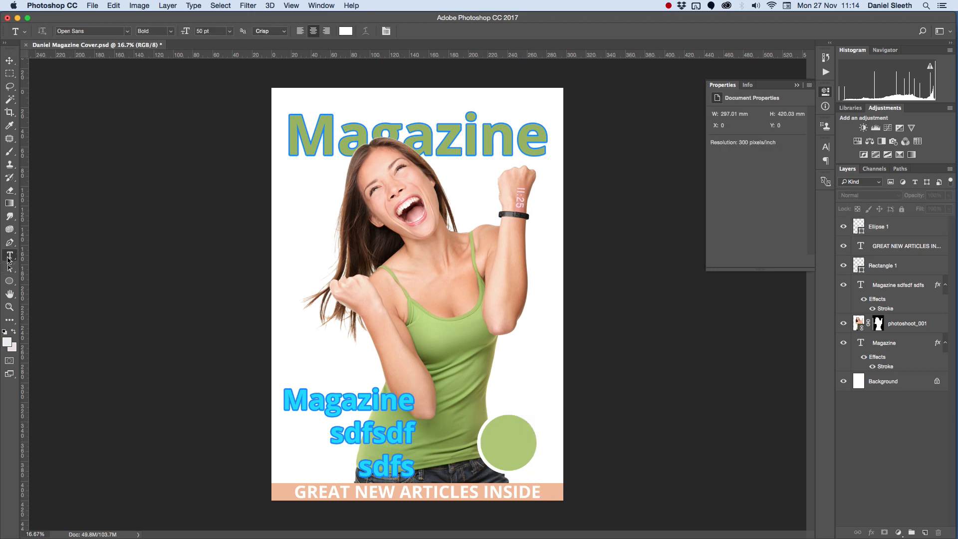
pyautogui.click(420, 288)
pyautogui.write('NEW')
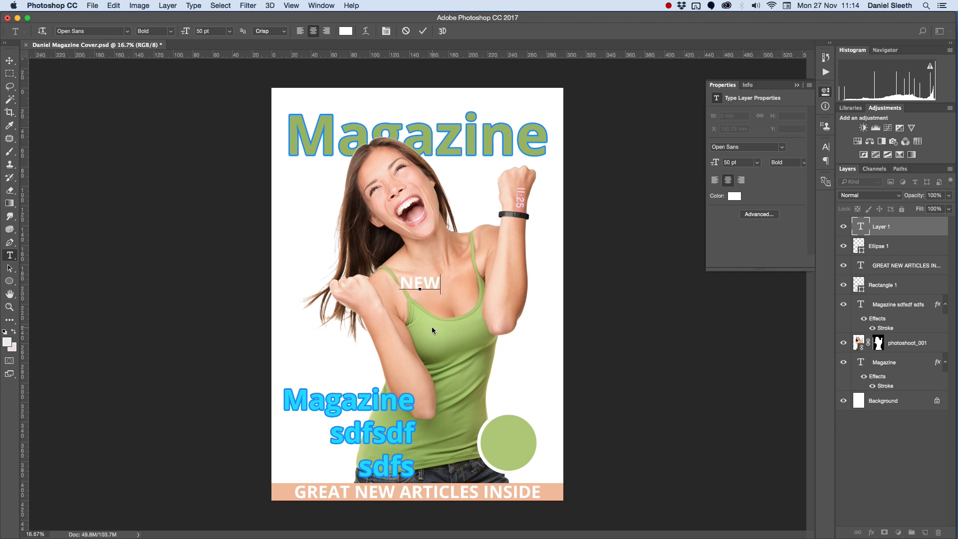
pyautogui.click(10, 60)
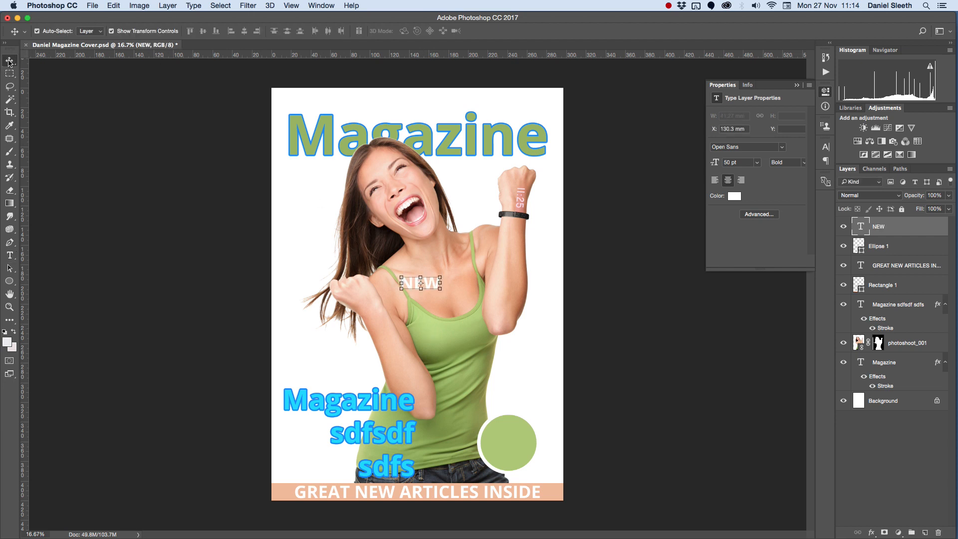
pyautogui.click(409, 288)
pyautogui.moveTo(409, 288); pyautogui.dragTo(501, 445)
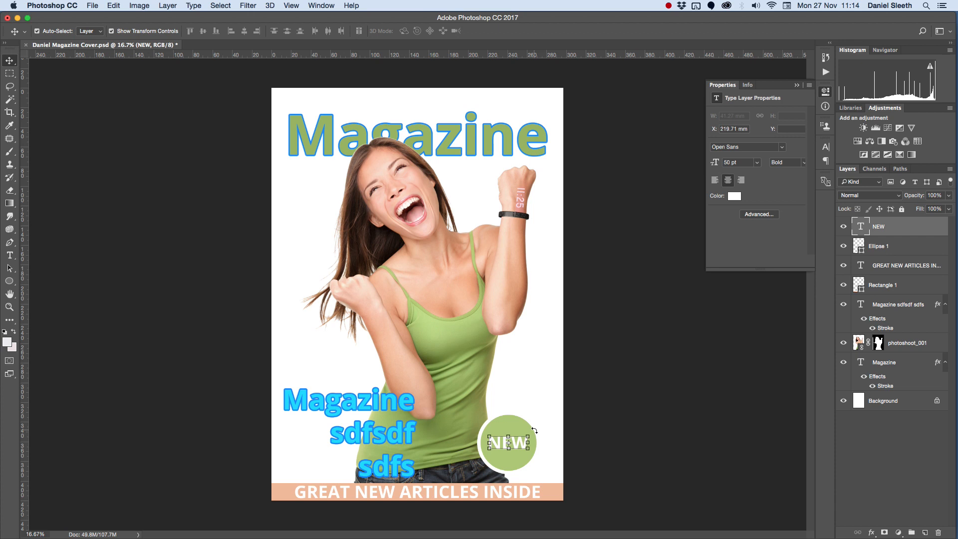
# Step: Rotate the "NEW" text about 21 degrees counterclockwise so it slants upward, apply the transform and deselect the text
pyautogui.moveTo(535, 430); pyautogui.dragTo(570, 390)
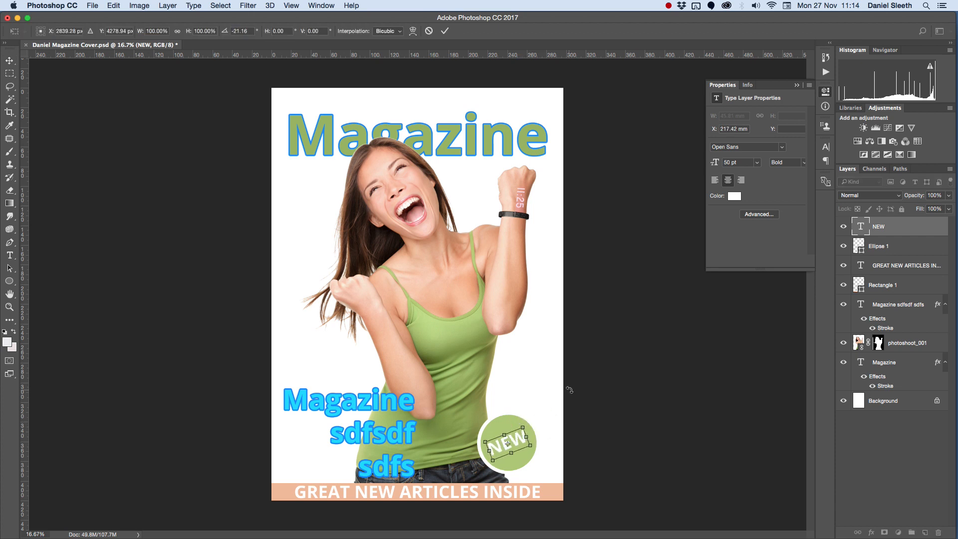
pyautogui.press('Return')
pyautogui.click(574, 395)
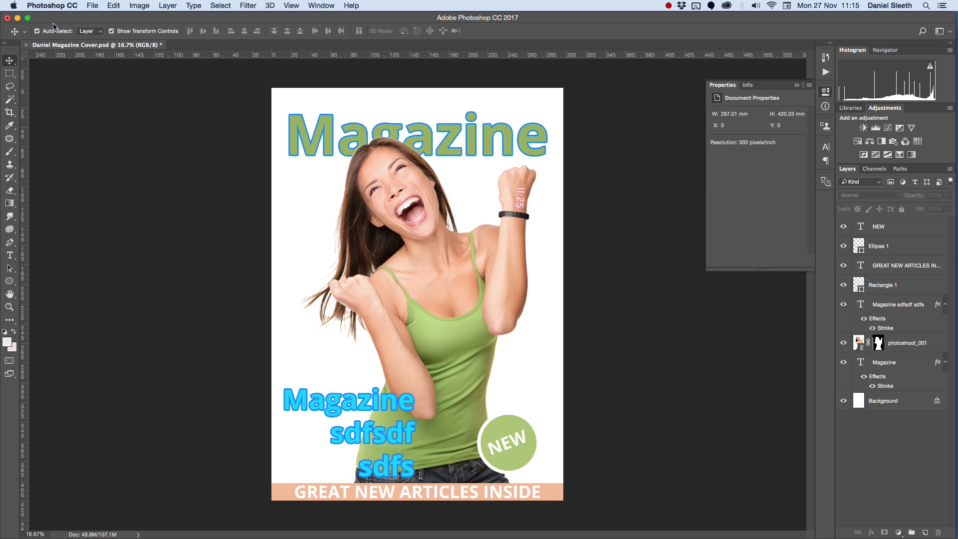
pyautogui.click(511, 420)
pyautogui.moveTo(514, 420); pyautogui.dragTo(524, 387)
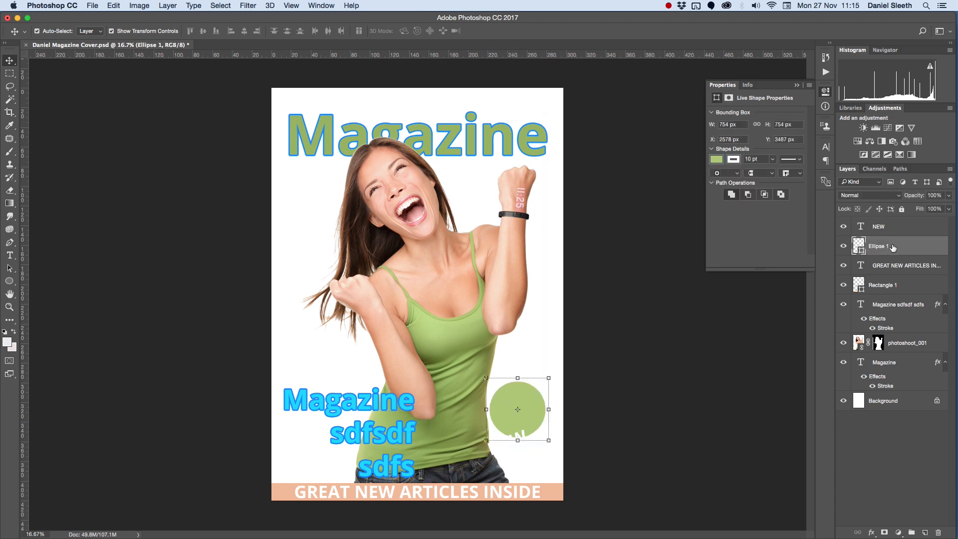
pyautogui.press('super+z')
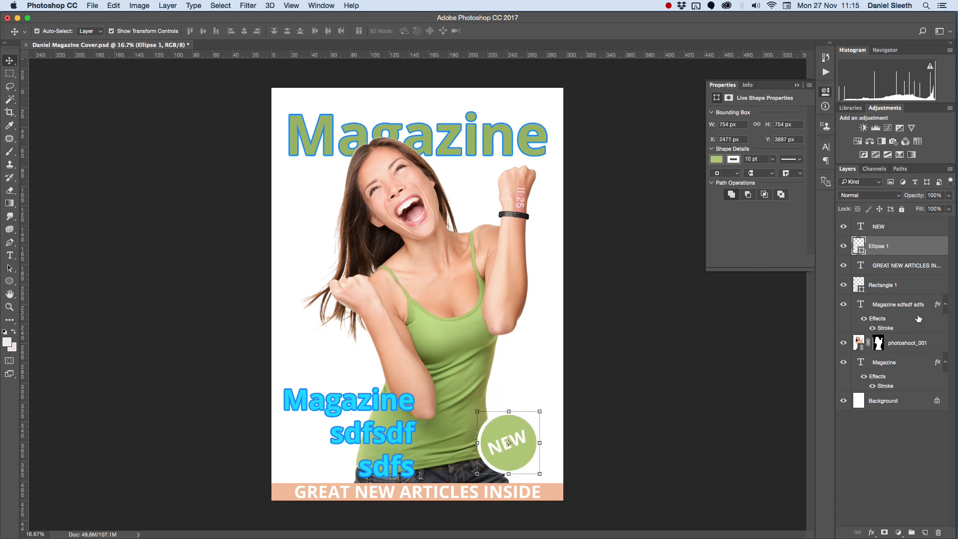
# Step: Select the "NEW" text and green circle layers together and move the badge about 19 mm up and 7 mm right
pyautogui.click(909, 229)
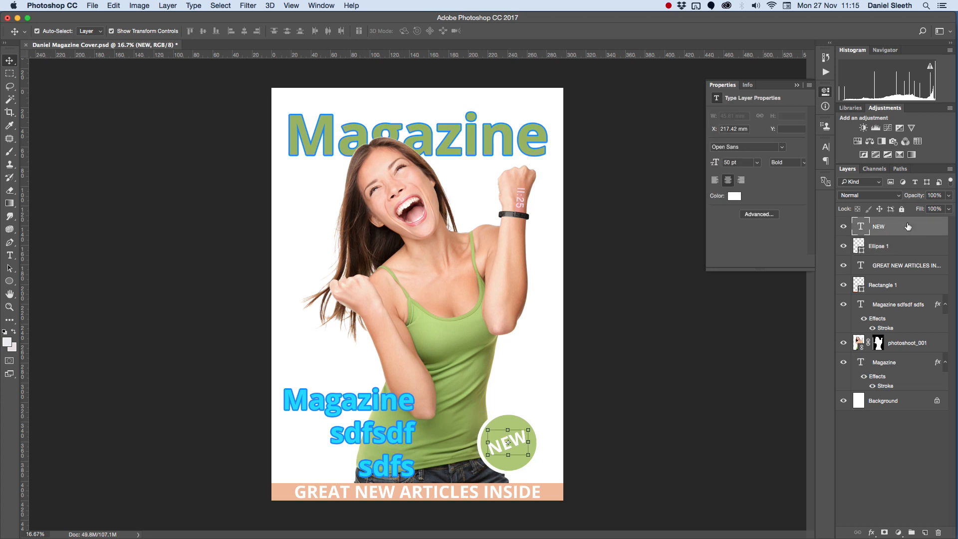
pyautogui.keyDown('shift'); pyautogui.click(916, 248); pyautogui.keyUp('shift')
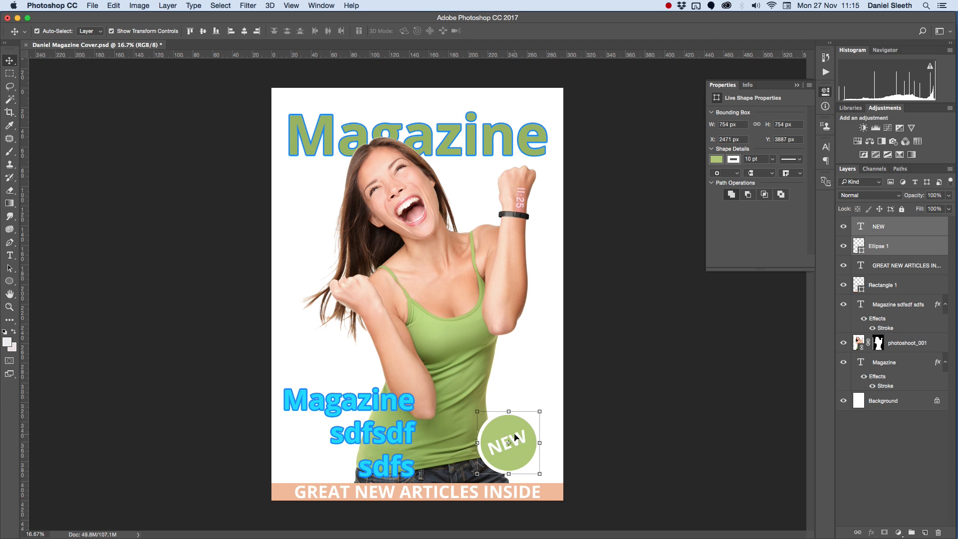
pyautogui.moveTo(506, 431); pyautogui.dragTo(511, 409)
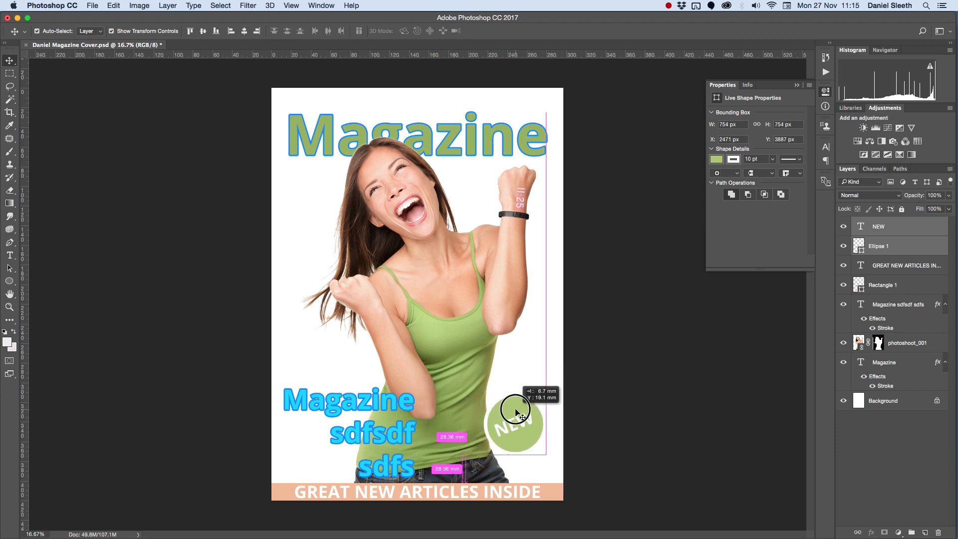